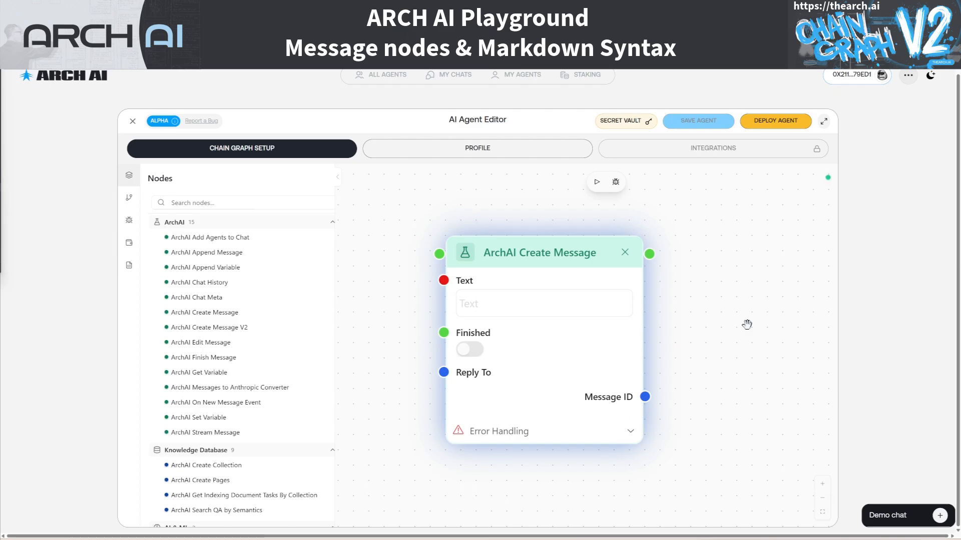
Open the demo chat and send the message "hello" to the agent
{"action": "left_click", "coordinate": [941, 515]}
{"action": "left_click", "coordinate": [839, 507]}
{"action": "type", "text": "hello"}
{"action": "key", "text": "Return"}
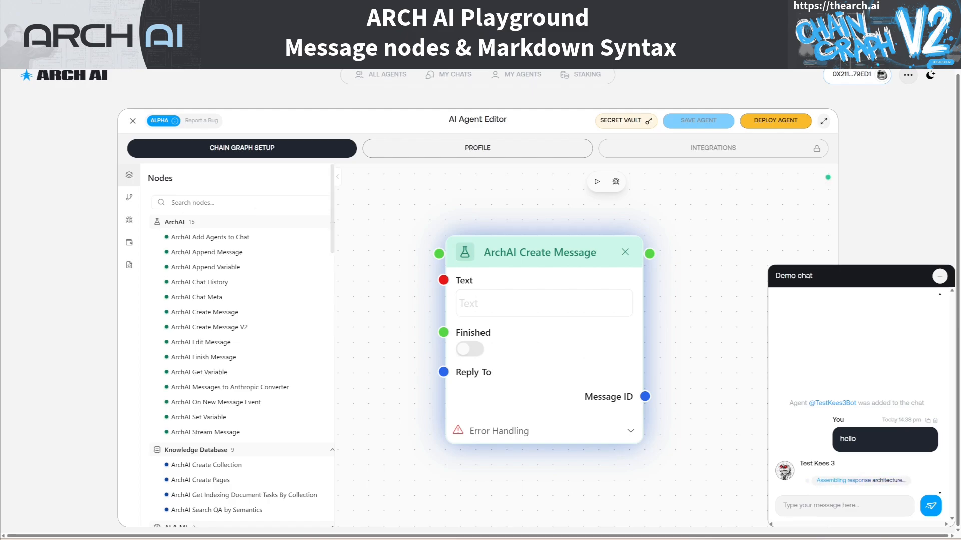
Set the ArchAI Create Message node's text to "thinking" and send "hello" in the demo chat to test it
{"action": "left_click", "coordinate": [490, 300]}
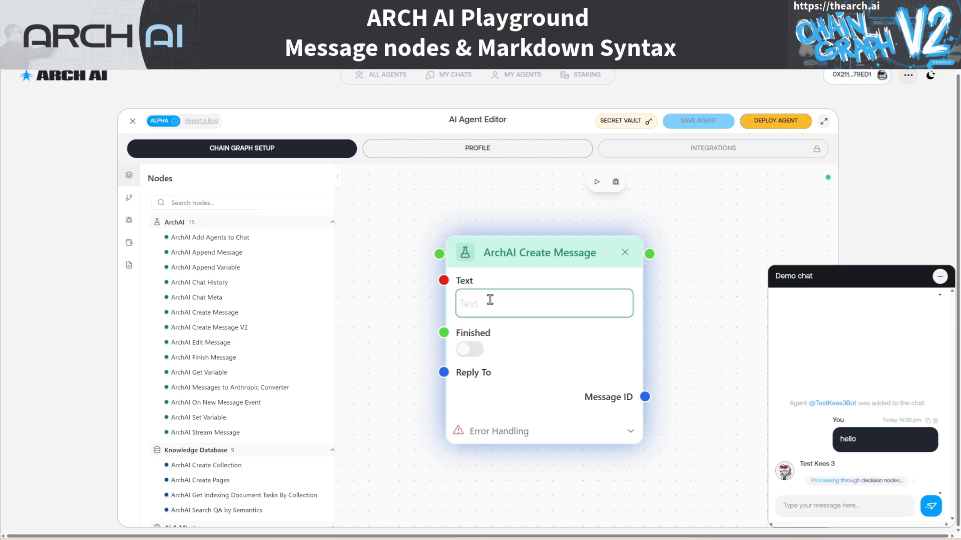
{"action": "type", "text": "thinking"}
{"action": "left_click", "coordinate": [870, 510]}
{"action": "type", "text": "hello"}
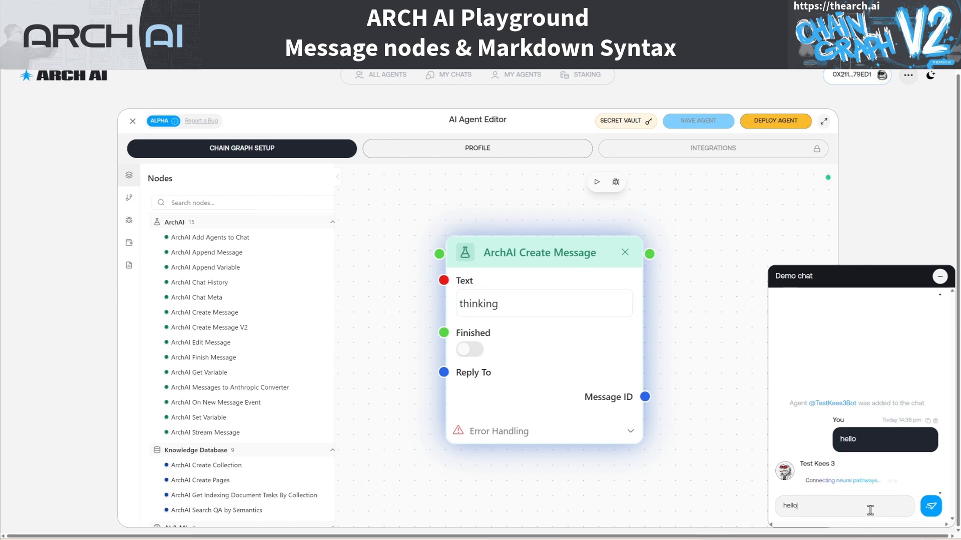
{"action": "key", "text": "Return"}
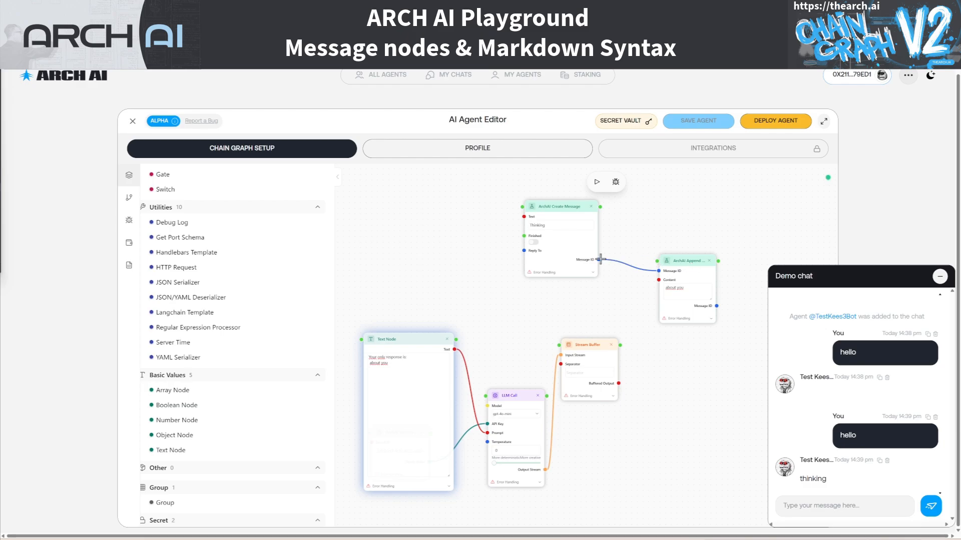
Test the Create Message node linked to the Append Message node by sending "hello" in the demo chat
{"action": "mouse_move", "coordinate": [596, 260]}
{"action": "left_click", "coordinate": [823, 505]}
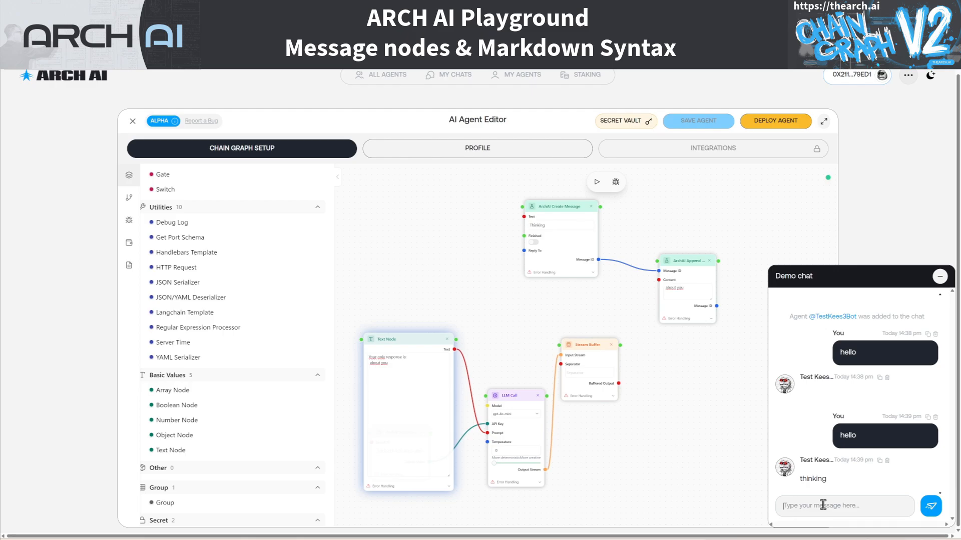
{"action": "type", "text": "hello"}
{"action": "key", "text": "Return"}
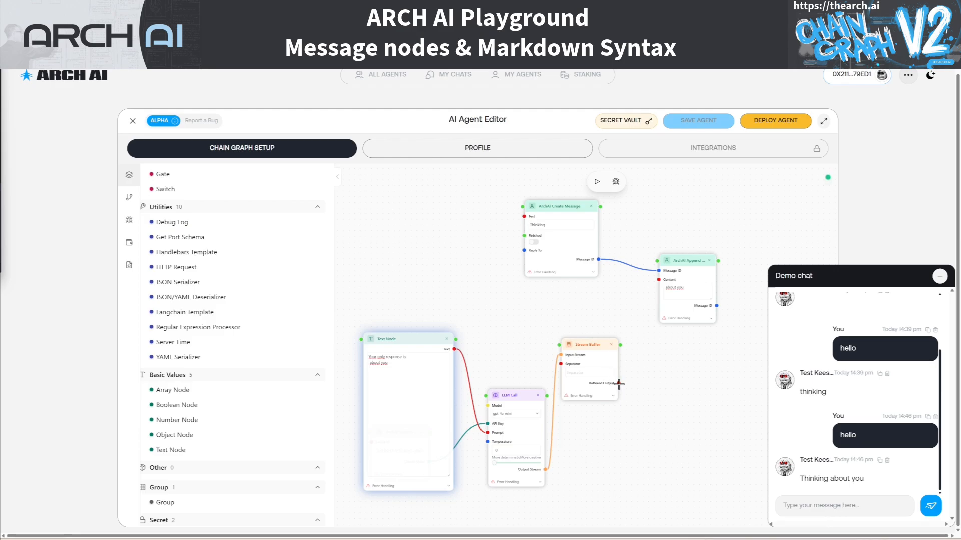
Connect the Stream Buffer's Buffered Output to the Append Message node's Content and send "Hello" in the demo chat
{"action": "left_click_drag", "start_coordinate": [619, 384], "coordinate": [658, 280]}
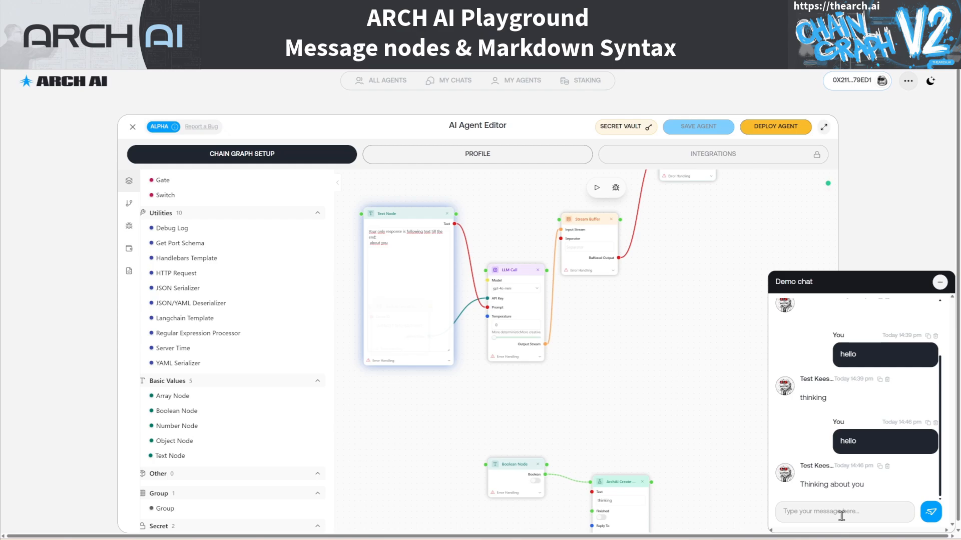
{"action": "type", "text": "Hello"}
{"action": "key", "text": "Return"}
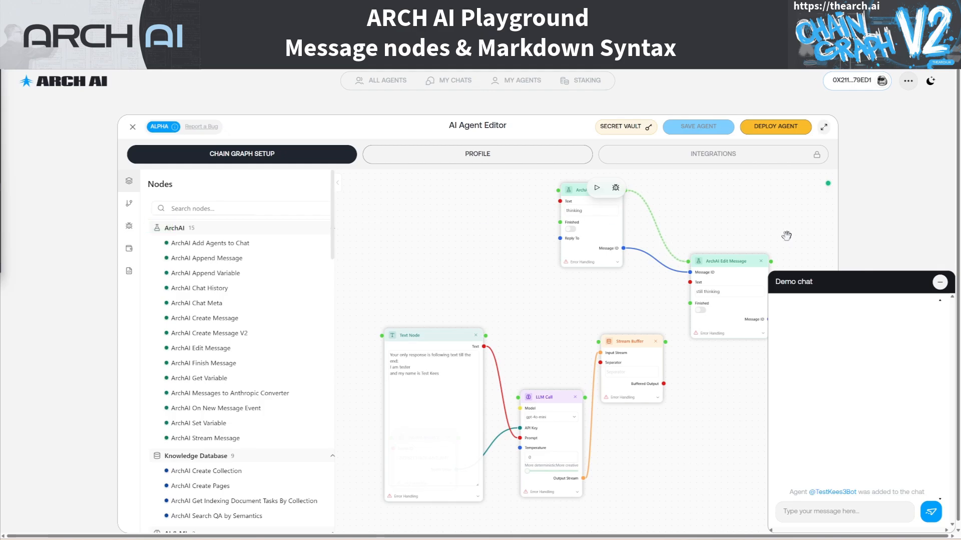
Send "hello" to test the Edit Message chain, and collapse and reopen the demo chat to refresh the reply
{"action": "left_click", "coordinate": [829, 512]}
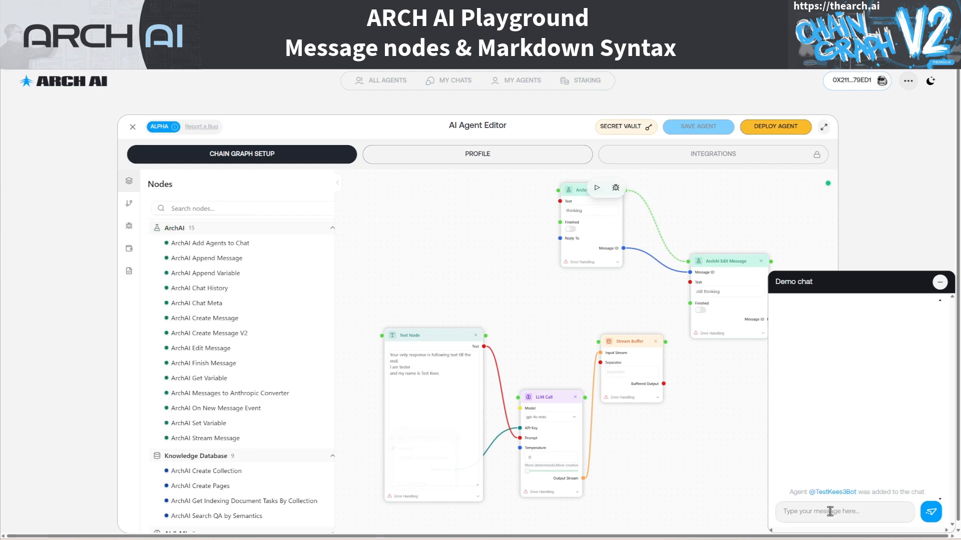
{"action": "type", "text": "hello"}
{"action": "key", "text": "Return"}
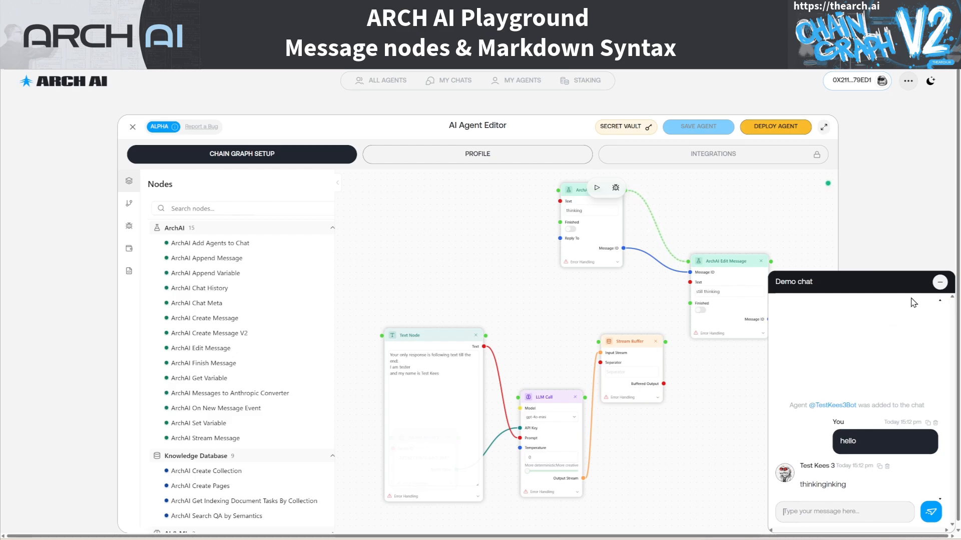
{"action": "left_click", "coordinate": [939, 282]}
{"action": "left_click", "coordinate": [938, 521]}
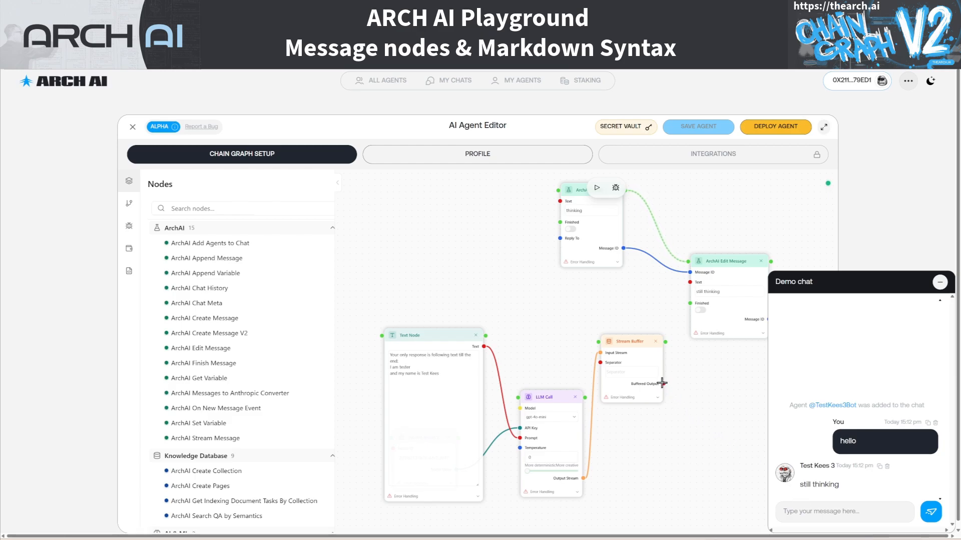
Connect the Stream Buffer's Buffered Output to the Edit Message node's Text and send "Hello" in the demo chat
{"action": "left_click_drag", "start_coordinate": [663, 383], "coordinate": [689, 282]}
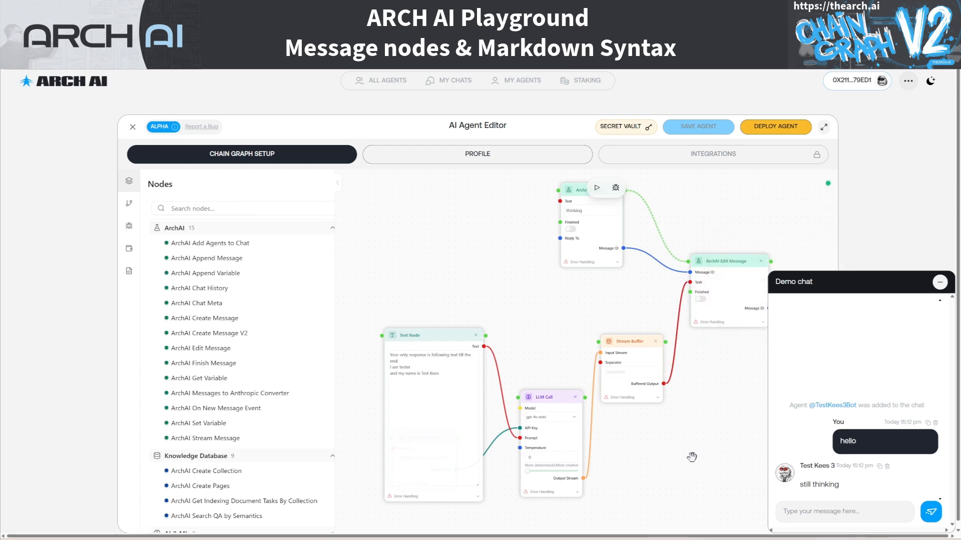
{"action": "left_click", "coordinate": [843, 514]}
{"action": "type", "text": "Hello"}
{"action": "key", "text": "Return"}
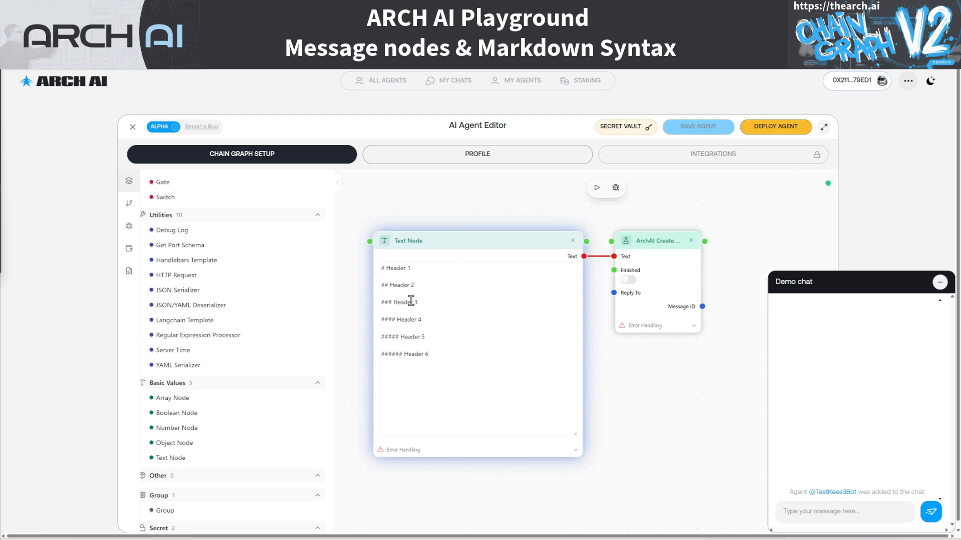
Send "test" in the demo chat to render the Text Node's Markdown headers
{"action": "left_click", "coordinate": [824, 509]}
{"action": "type", "text": "test"}
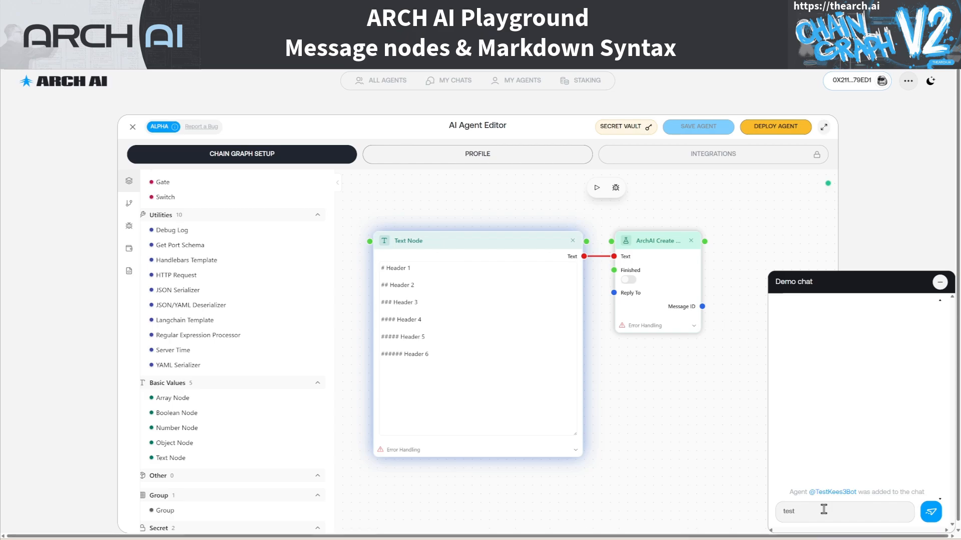
{"action": "key", "text": "Return"}
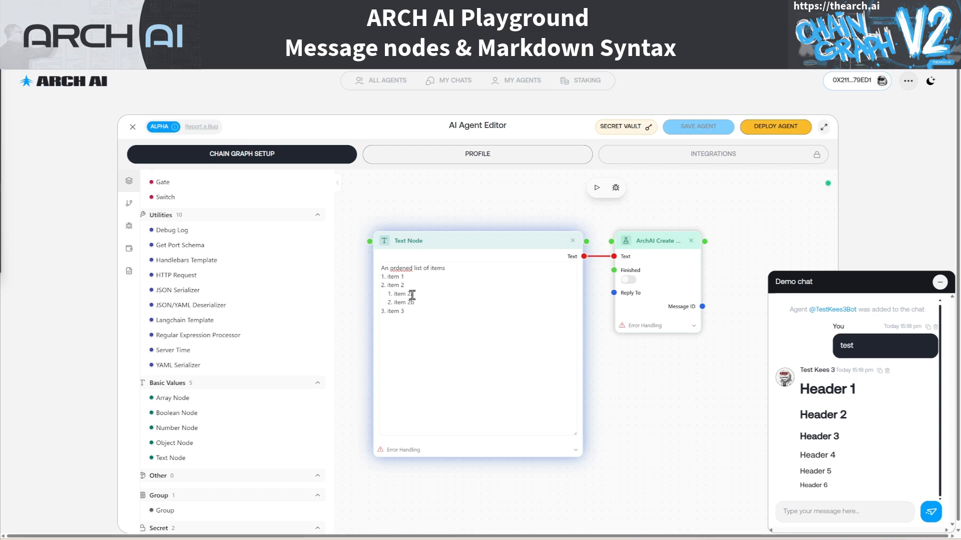
Add the nested entry "1. item 2b1" beneath item 2b in the Text Node's ordered list
{"action": "double_click", "coordinate": [393, 276]}
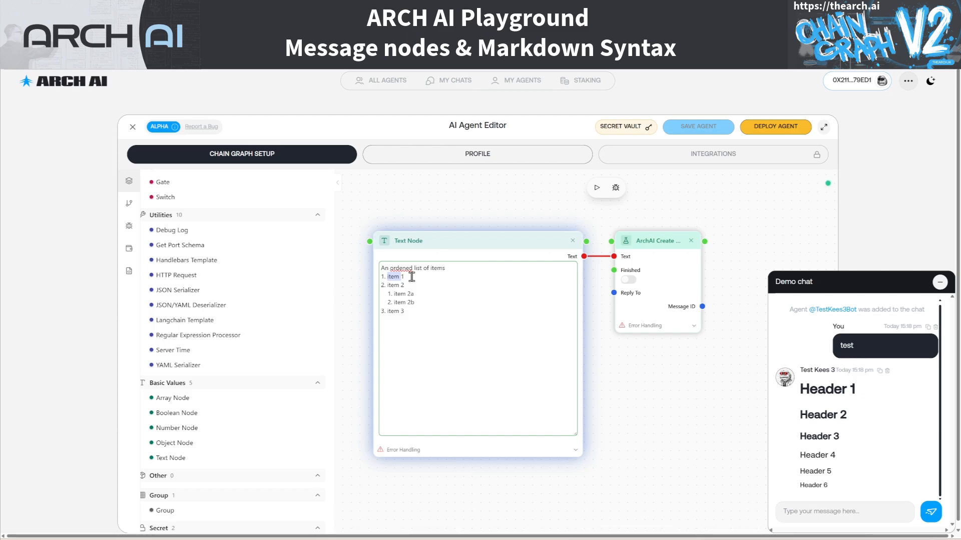
{"action": "left_click", "coordinate": [389, 294]}
{"action": "key", "text": "Return"}
{"action": "type", "text": "1. item 2b1"}
Send "Hello" in the demo chat to render the ordered list
{"action": "left_click", "coordinate": [842, 514]}
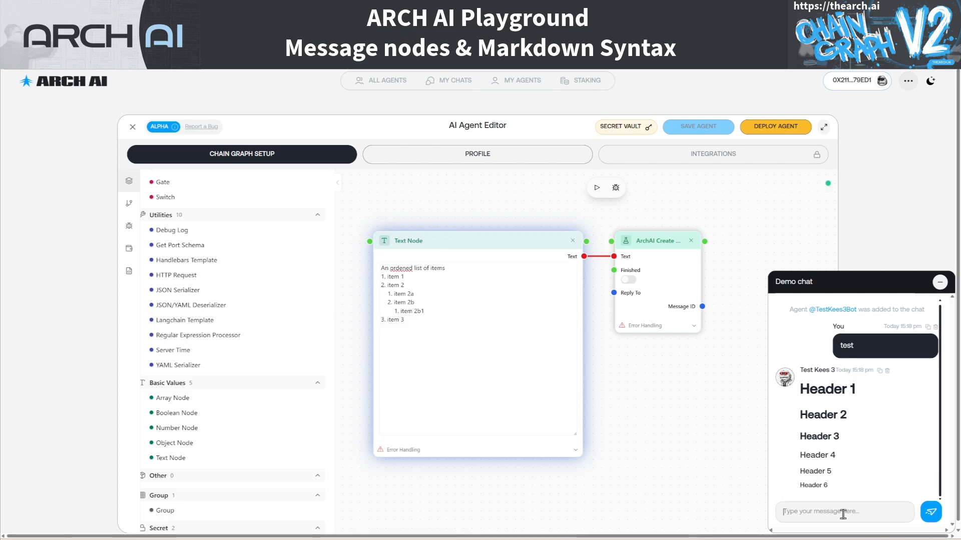
{"action": "type", "text": "Hello"}
{"action": "key", "text": "Return"}
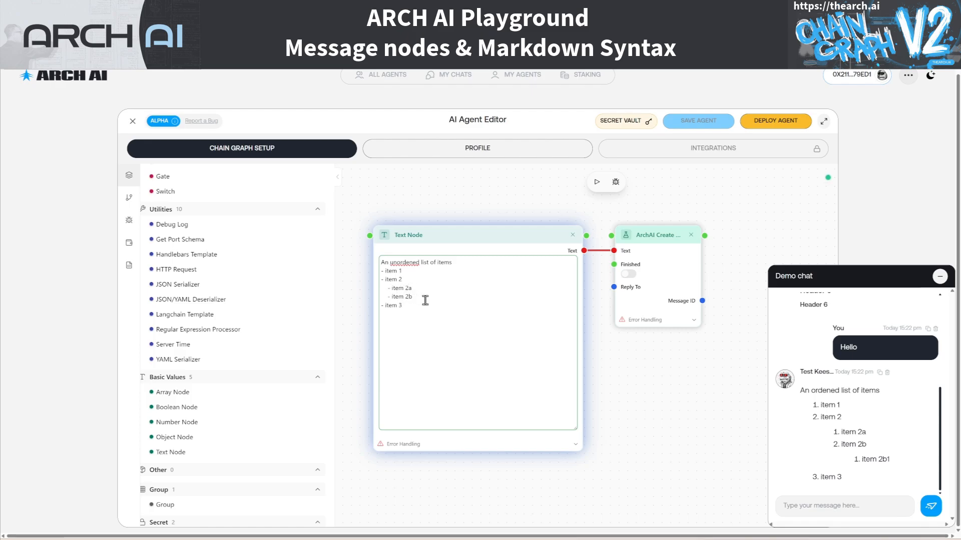
Send "hello" in the demo chat to render the Text Node's unordered list
{"action": "left_click", "coordinate": [816, 505]}
{"action": "type", "text": "hello"}
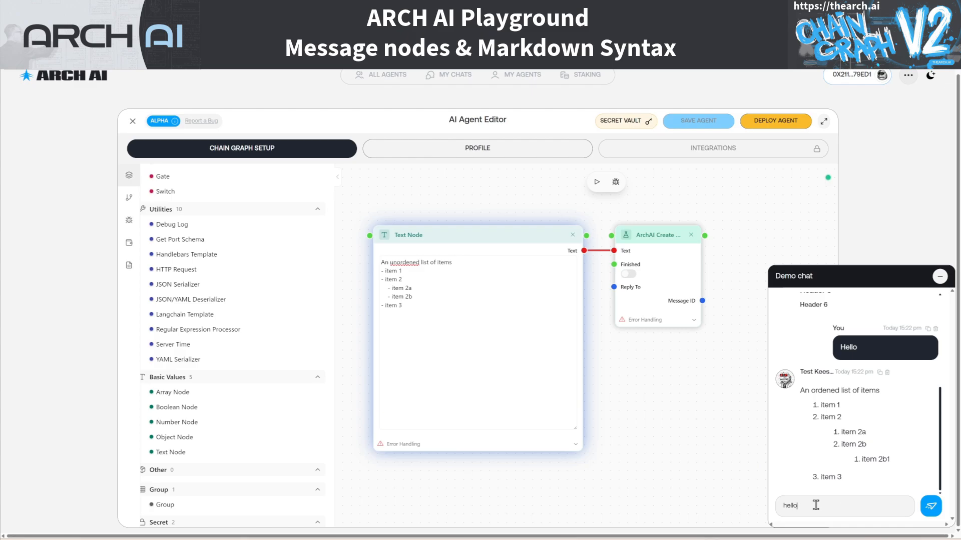
{"action": "key", "text": "Return"}
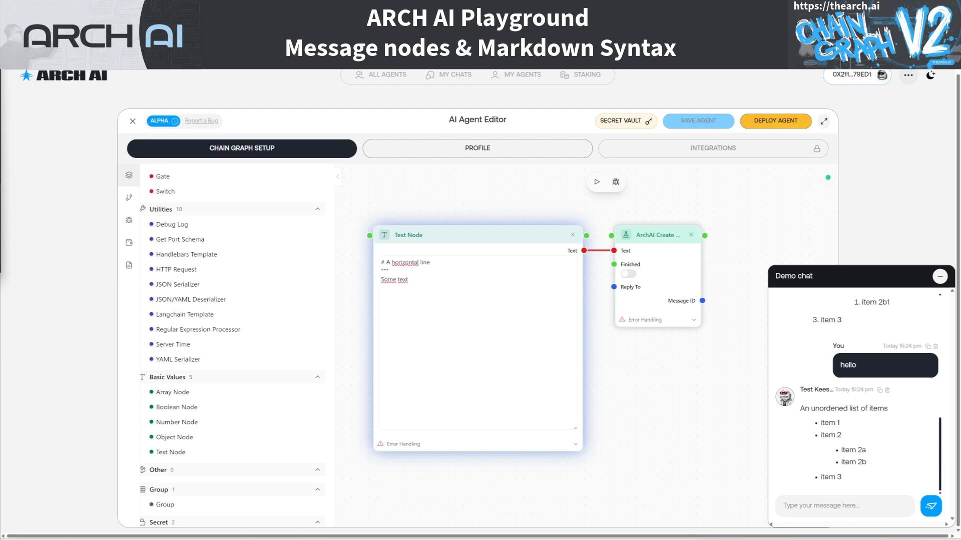
Send "hello" in the demo chat to render the horizontal line Markdown
{"action": "left_click", "coordinate": [866, 512]}
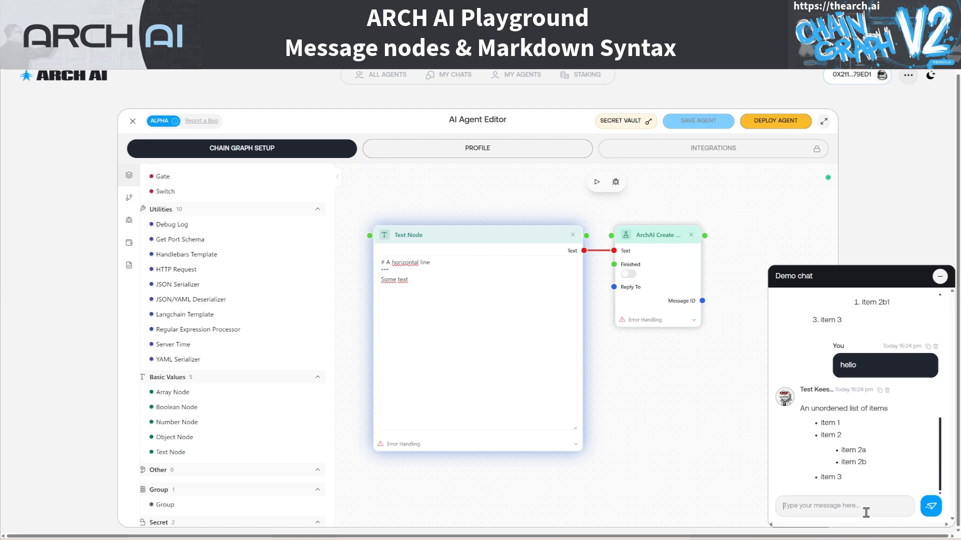
{"action": "type", "text": "hello"}
{"action": "key", "text": "Return"}
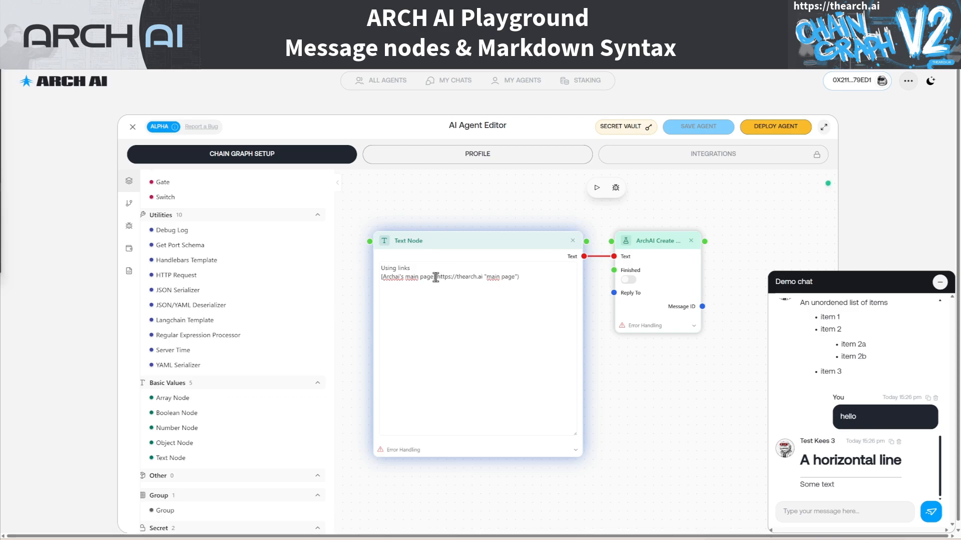
{"action": "left_click_drag", "start_coordinate": [437, 277], "coordinate": [482, 278]}
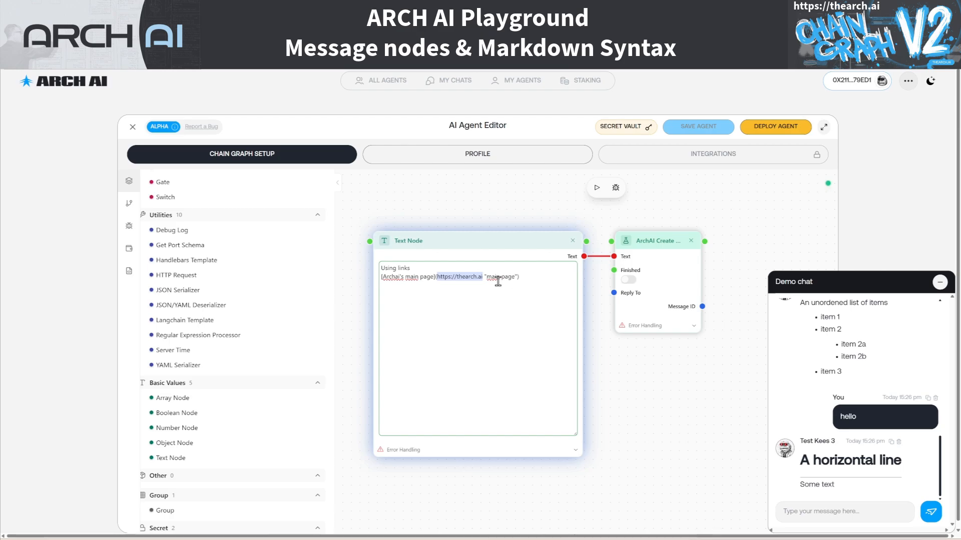
{"action": "left_click", "coordinate": [484, 276]}
{"action": "left_click", "coordinate": [521, 277]}
Send "hello" in the demo chat and open the "Archai's main page" link in the agent's reply
{"action": "left_click", "coordinate": [848, 516]}
{"action": "type", "text": "hello"}
{"action": "key", "text": "Return"}
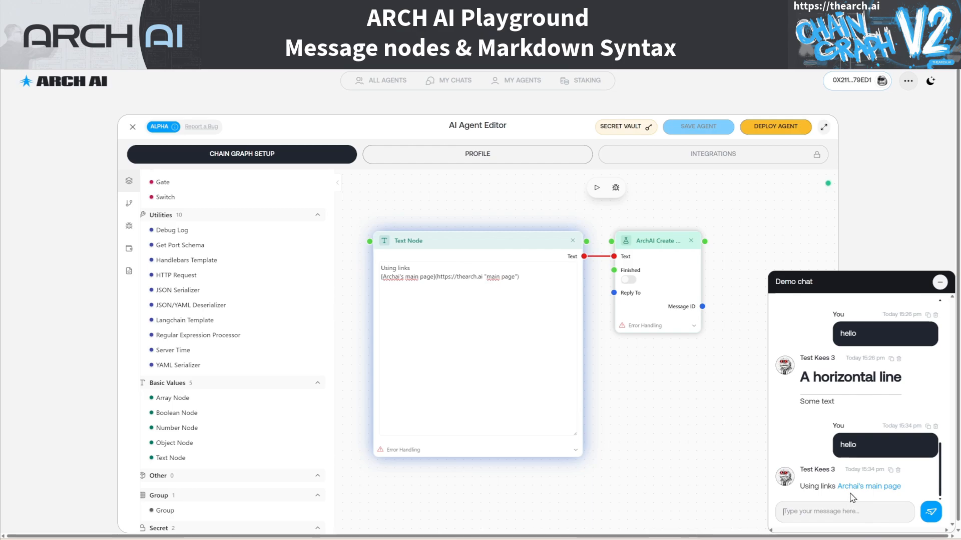
{"action": "mouse_move", "coordinate": [869, 490]}
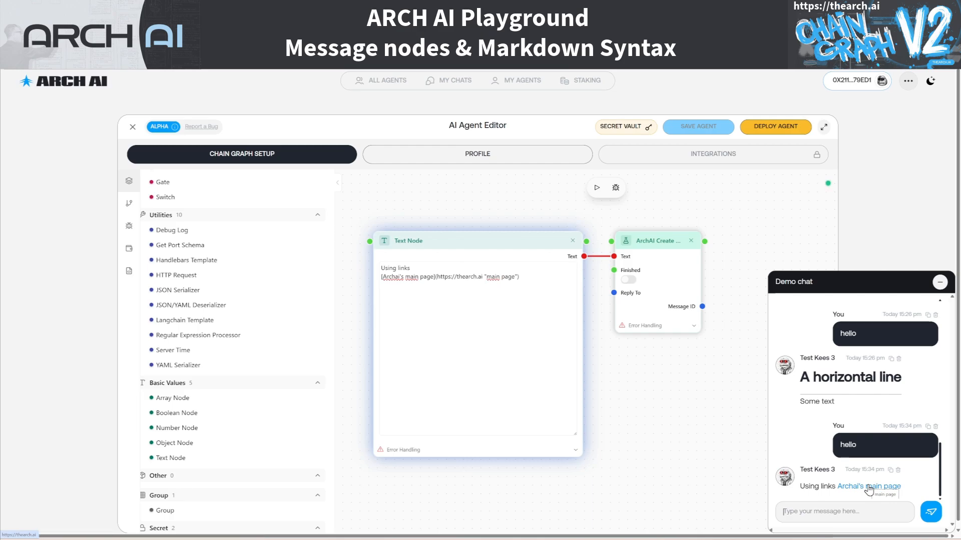
{"action": "left_click", "coordinate": [869, 490]}
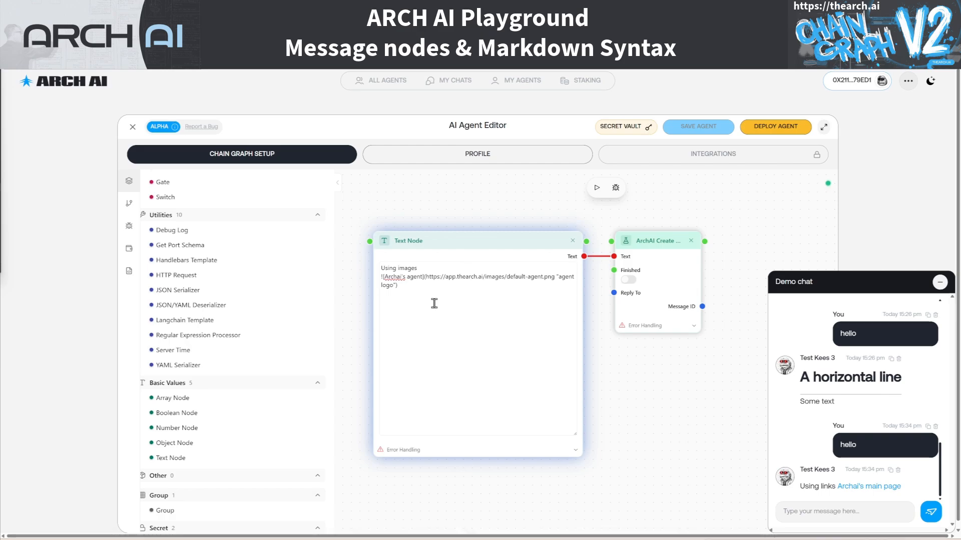
Highlight the alt text "Archai's agent" in the image Markdown and send "hello" in the demo chat to render the image
{"action": "left_click", "coordinate": [381, 278]}
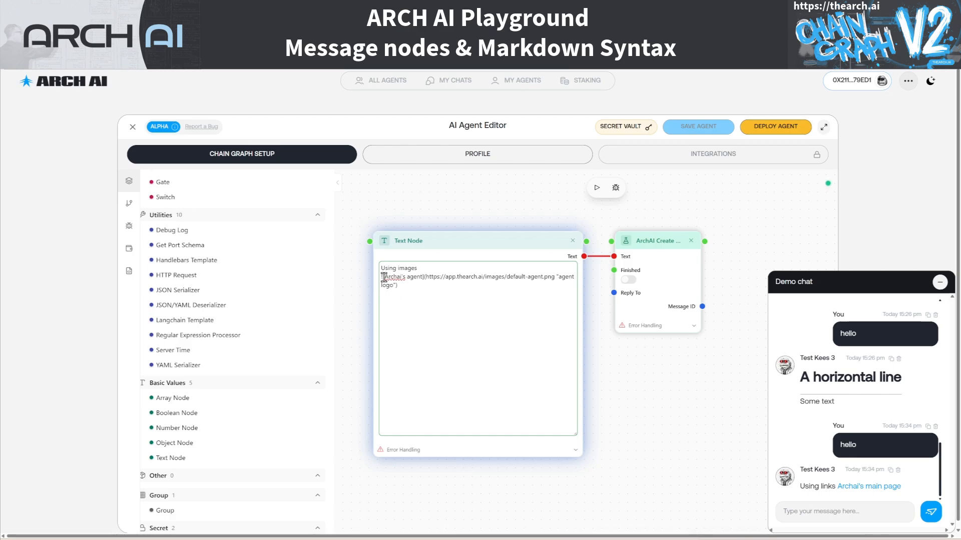
{"action": "left_click_drag", "start_coordinate": [384, 276], "coordinate": [423, 276]}
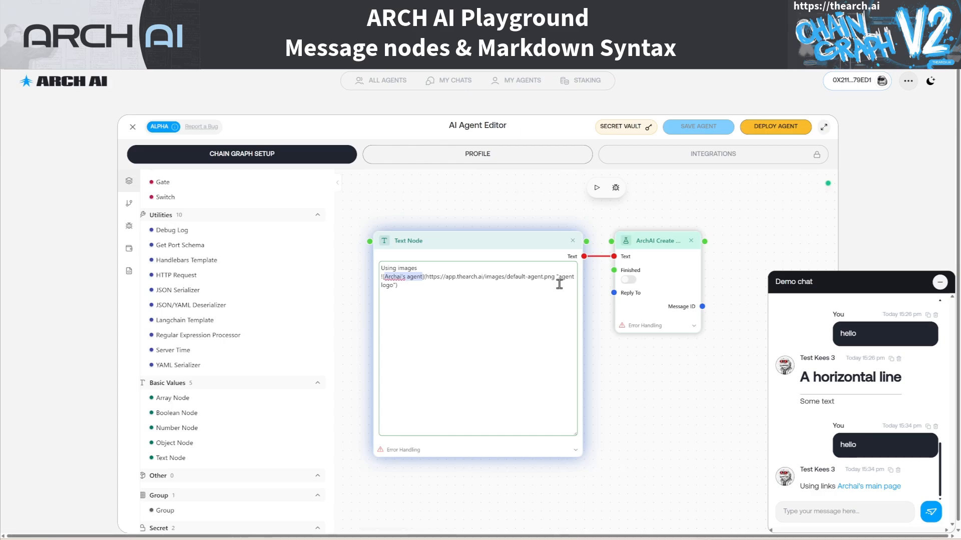
{"action": "left_click", "coordinate": [816, 507]}
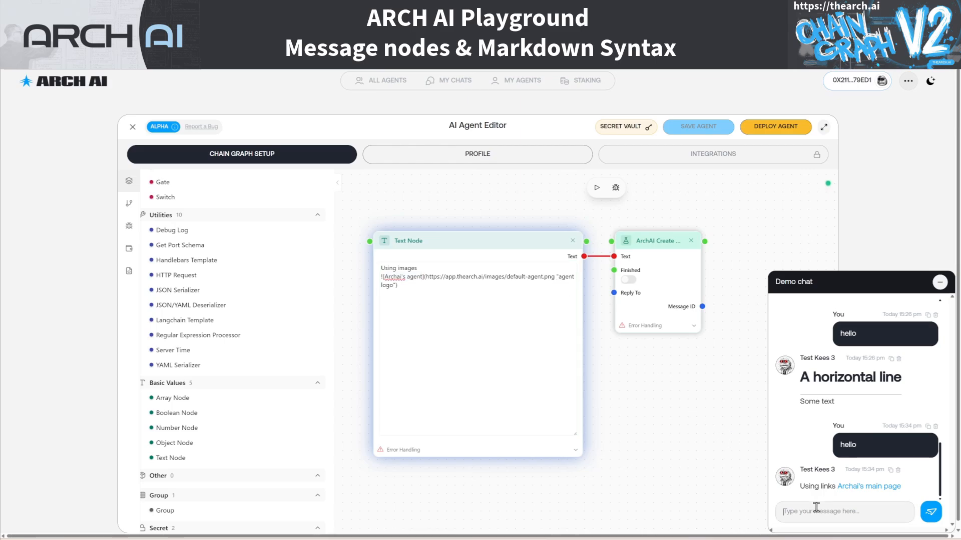
{"action": "type", "text": "hello"}
{"action": "key", "text": "Return"}
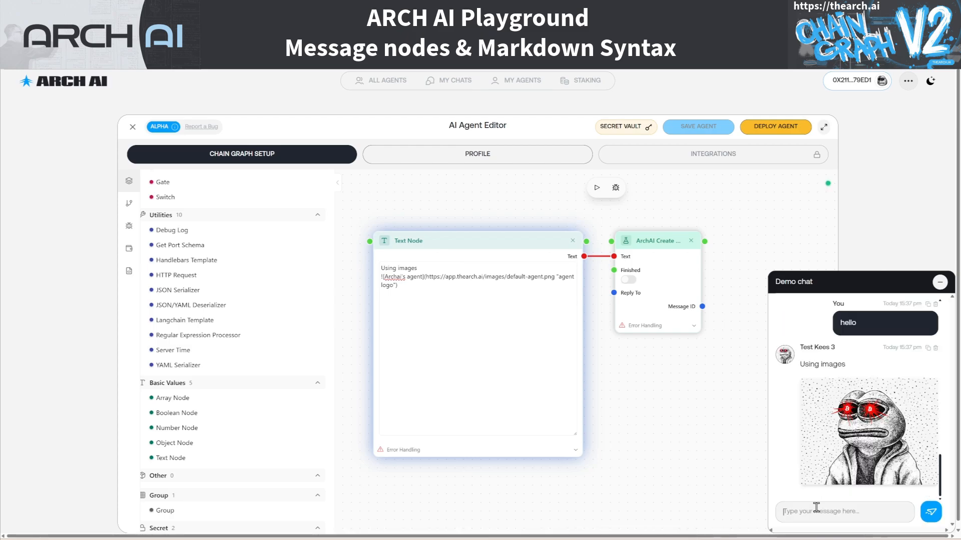
{"action": "mouse_move", "coordinate": [873, 448]}
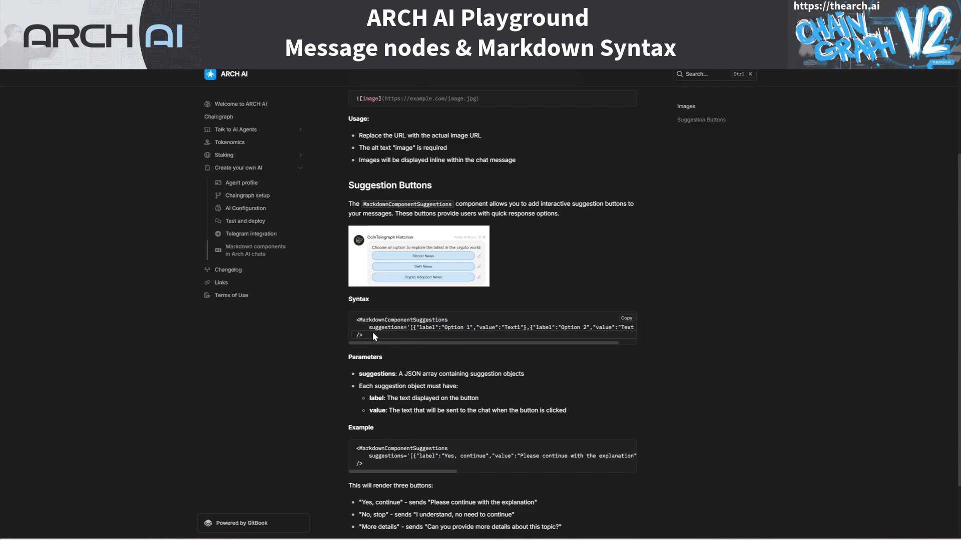
Highlight the whole MarkdownComponentSuggestions syntax example in the Suggestion Buttons section of the ARCH AI documentation
{"action": "left_click_drag", "start_coordinate": [361, 335], "coordinate": [353, 317]}
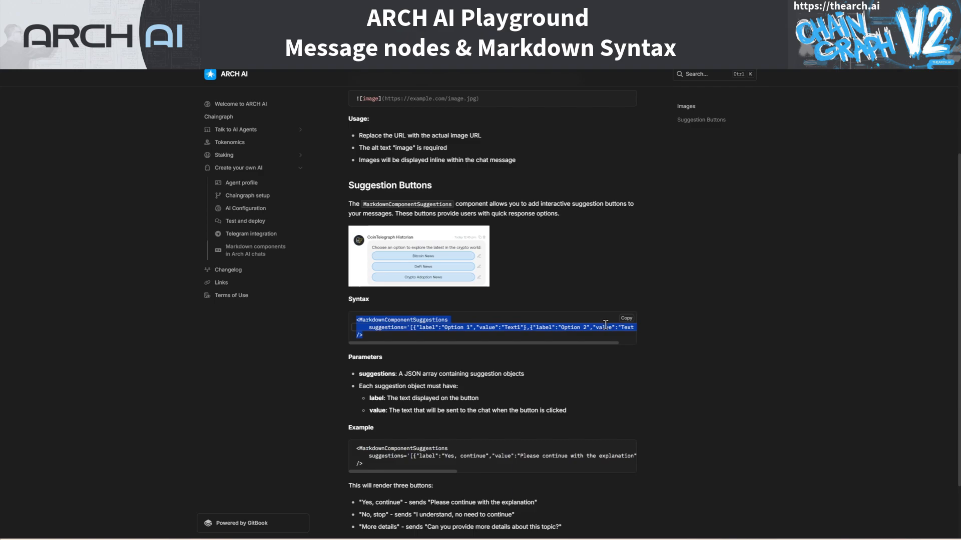
Highlight the value Text1 in the documentation's syntax example and the component name, option labels and values in the Text Node's MarkdownComponentSuggestions code
{"action": "double_click", "coordinate": [513, 327]}
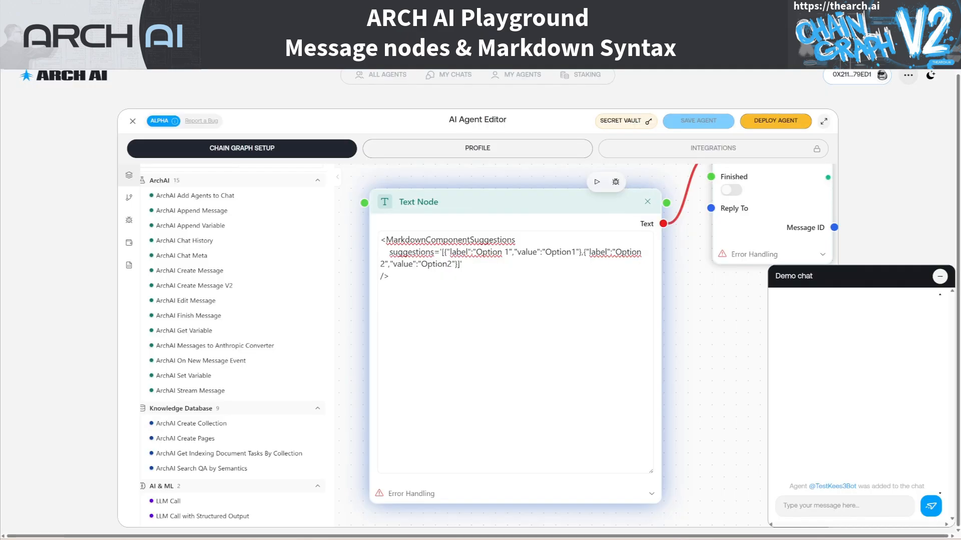
{"action": "triple_click", "coordinate": [455, 241]}
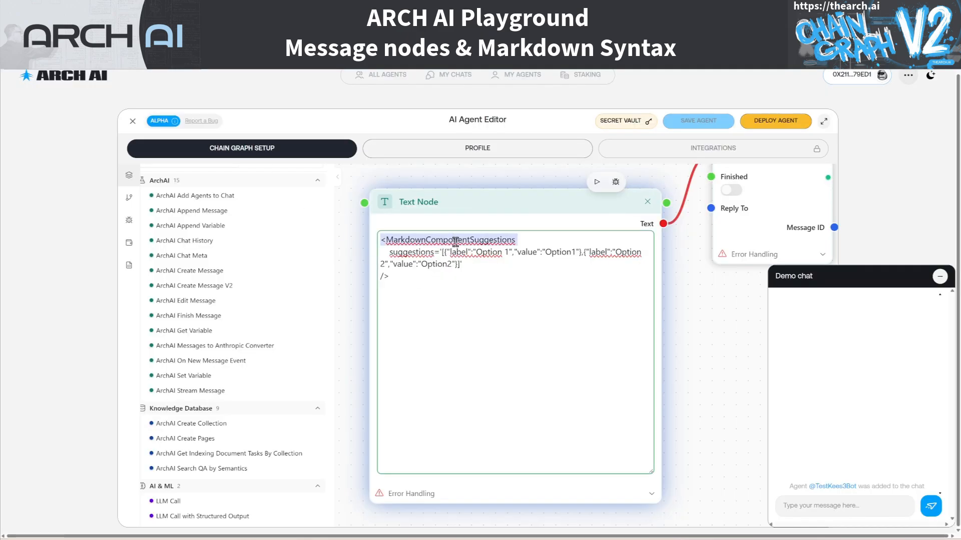
{"action": "double_click", "coordinate": [491, 252]}
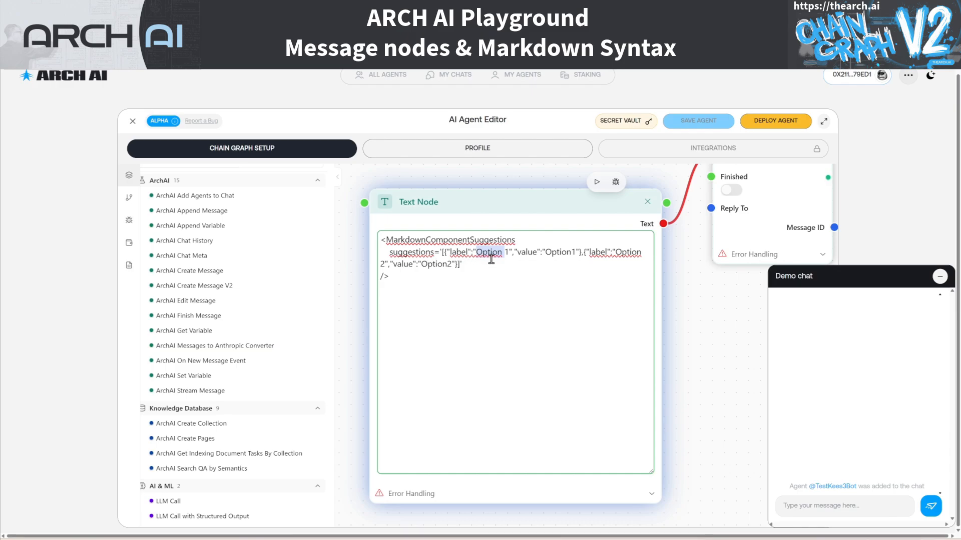
{"action": "double_click", "coordinate": [551, 252]}
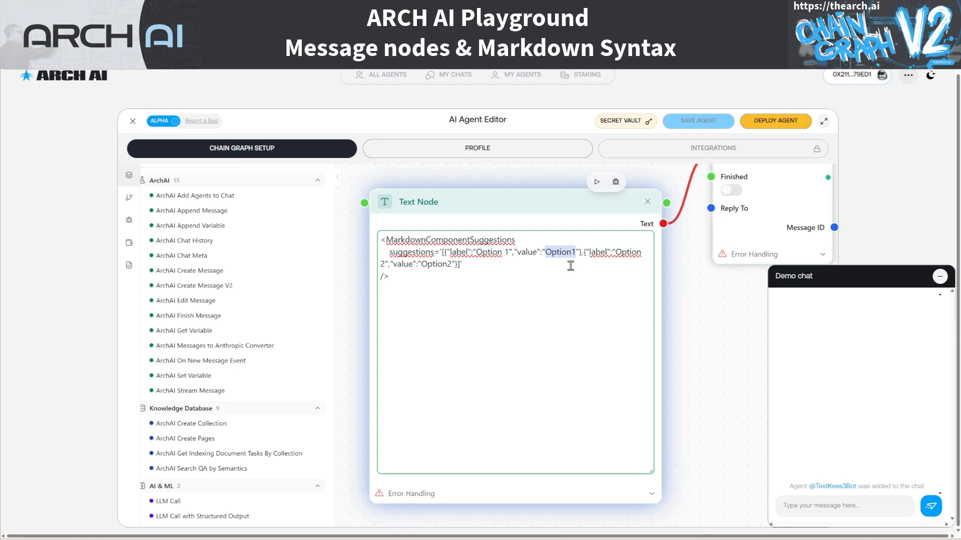
{"action": "double_click", "coordinate": [624, 254]}
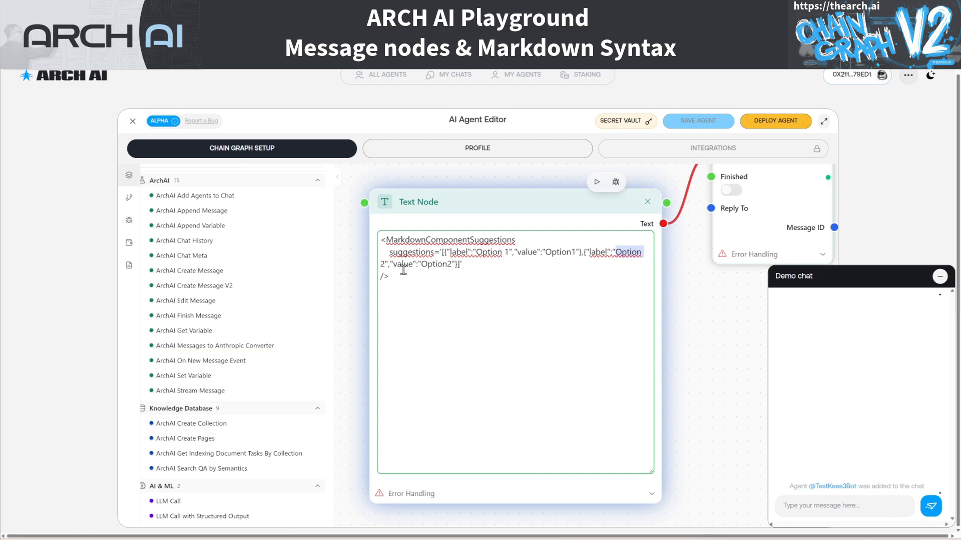
{"action": "double_click", "coordinate": [441, 265]}
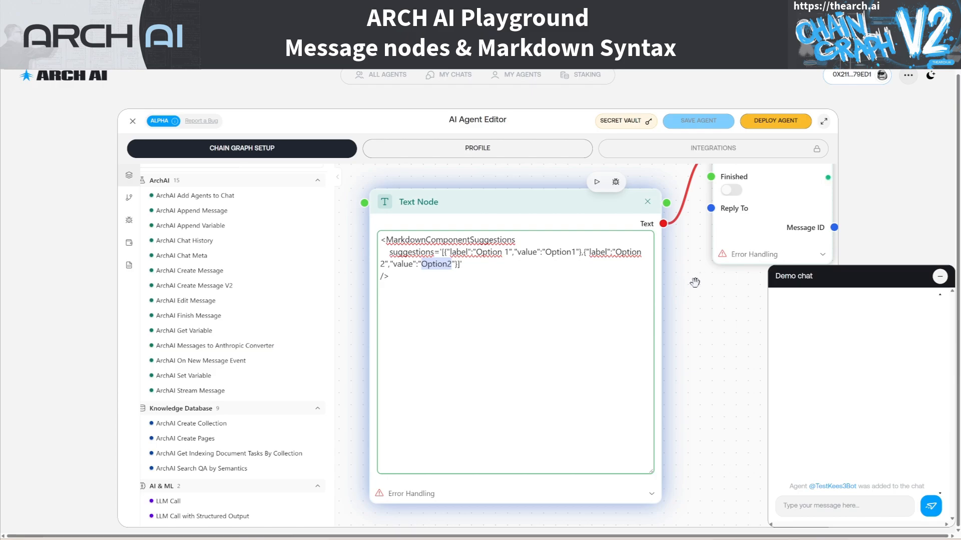
Examine how the Switch node routes the incoming message text through Option1, Option2 and Default to the three ArchAI Create Message nodes
{"action": "scroll", "coordinate": [694, 284], "scroll_direction": "down", "scroll_amount": 3}
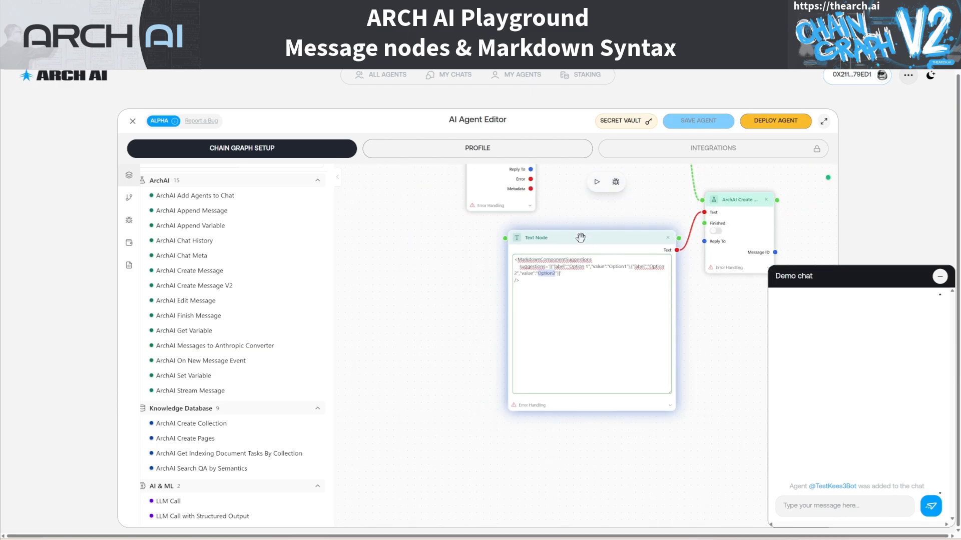
{"action": "left_click_drag", "start_coordinate": [566, 208], "coordinate": [509, 362]}
{"action": "left_click_drag", "start_coordinate": [496, 360], "coordinate": [494, 359]}
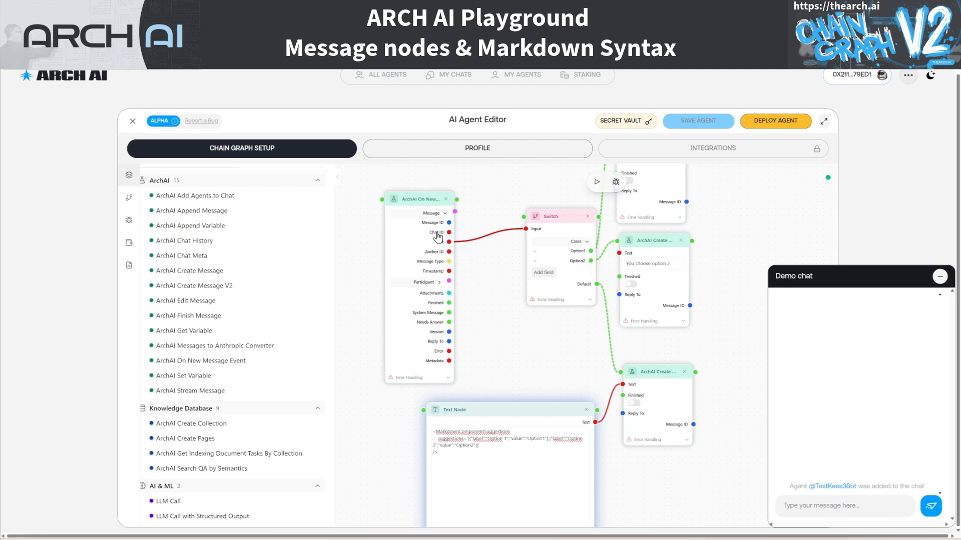
{"action": "mouse_move", "coordinate": [565, 342]}
{"action": "left_mouse_down"}
{"action": "mouse_move", "coordinate": [525, 345]}
{"action": "mouse_move", "coordinate": [550, 334]}
{"action": "left_mouse_up"}
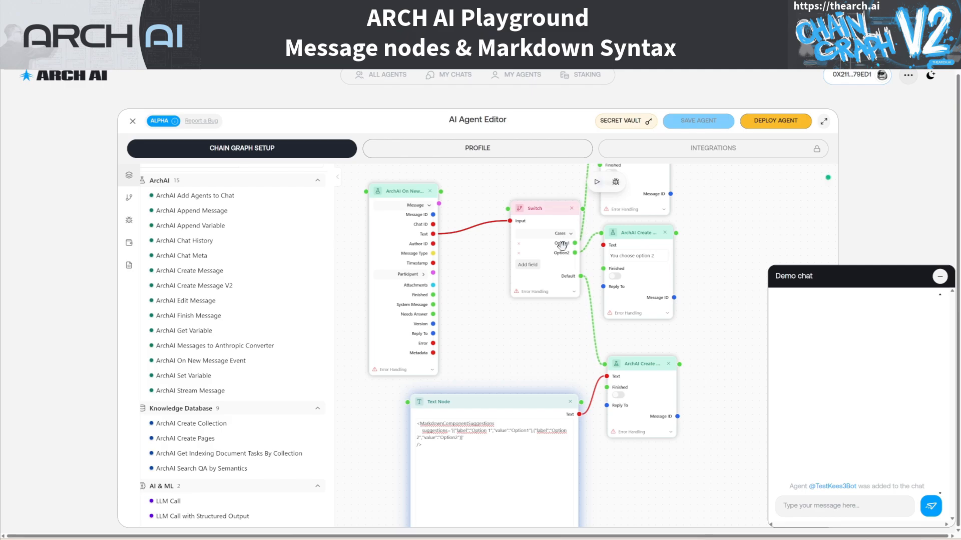
{"action": "left_click_drag", "start_coordinate": [711, 263], "coordinate": [691, 321]}
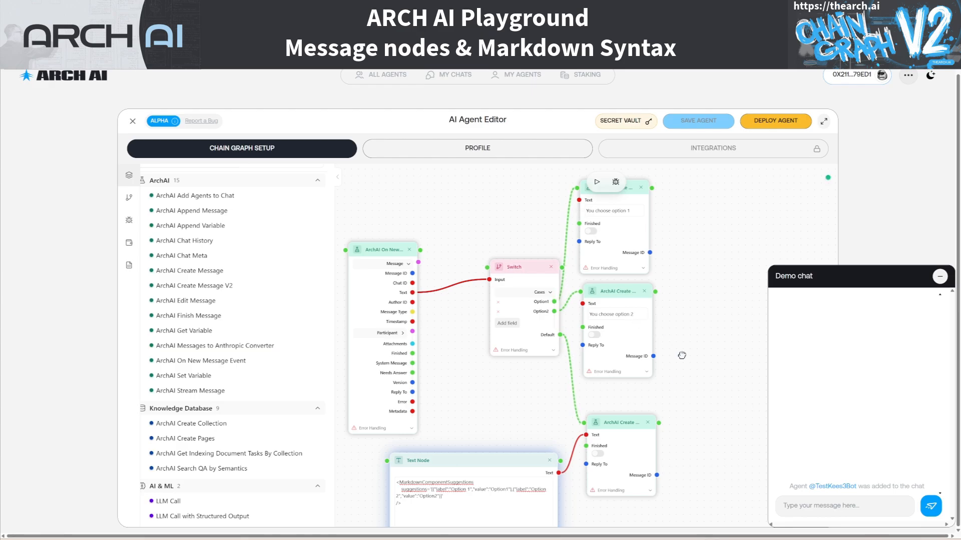
{"action": "scroll", "coordinate": [681, 360], "scroll_direction": "down", "scroll_amount": 1}
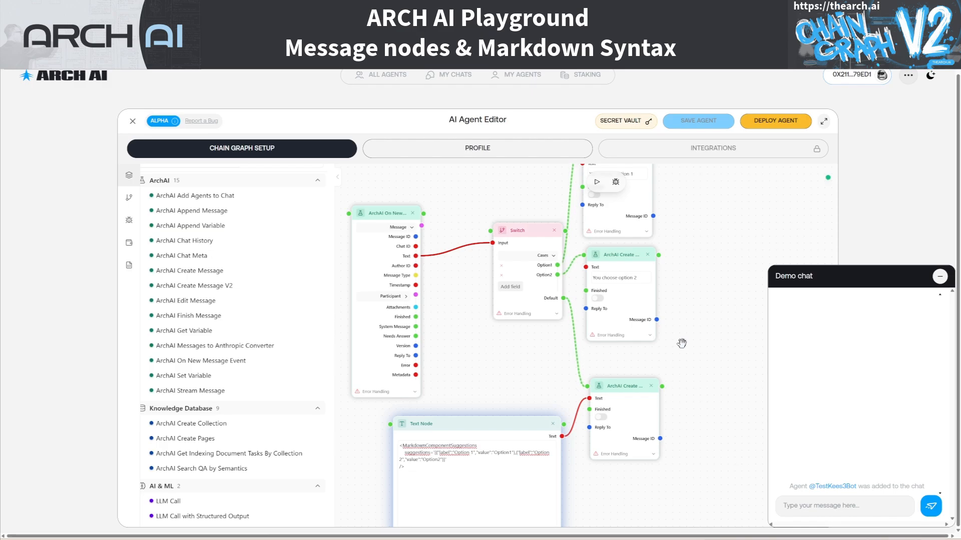
{"action": "scroll", "coordinate": [669, 360], "scroll_direction": "down", "scroll_amount": 1}
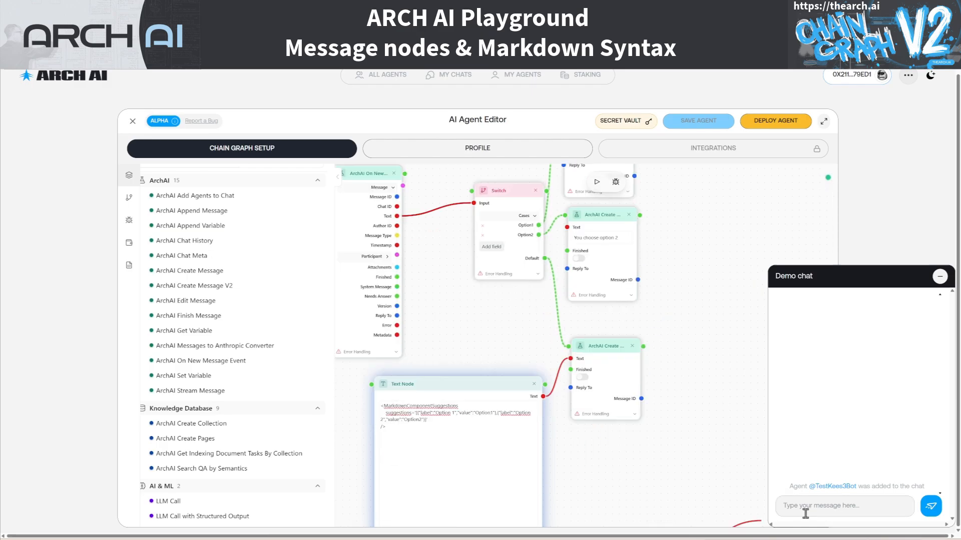
Send "hello" in the demo chat and test the Option 1 and Option 2 suggestion buttons in the agent's reply
{"action": "type", "text": "h"}
{"action": "key", "text": "Return"}
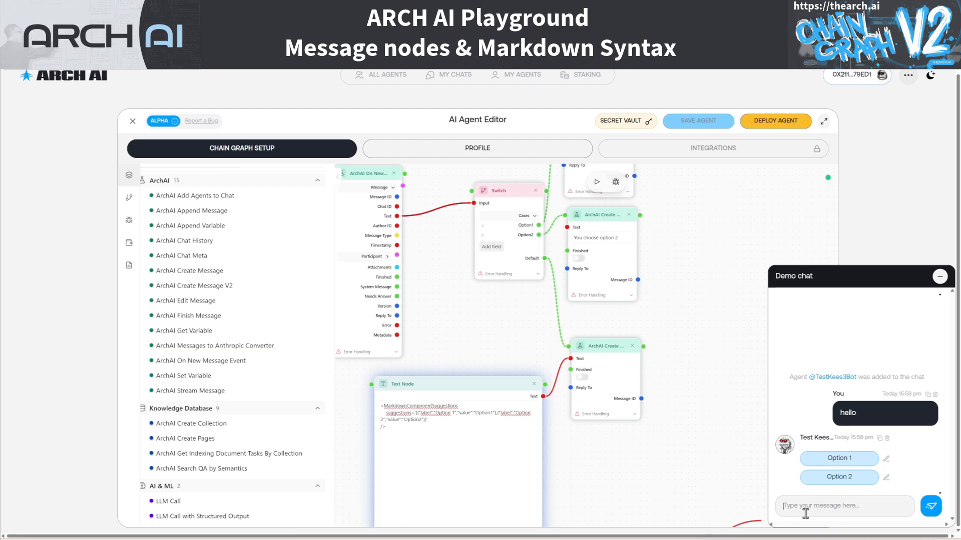
{"action": "left_click", "coordinate": [840, 459]}
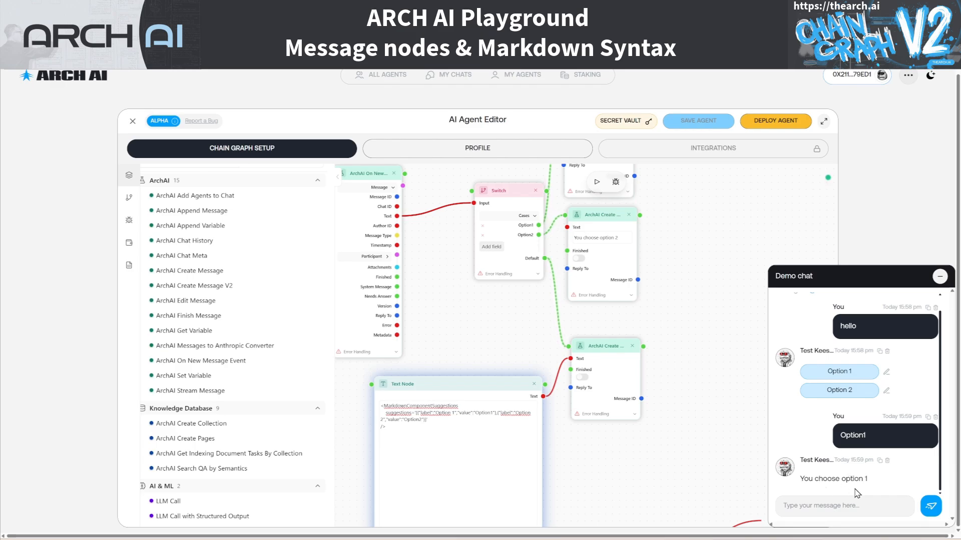
{"action": "left_click", "coordinate": [841, 391]}
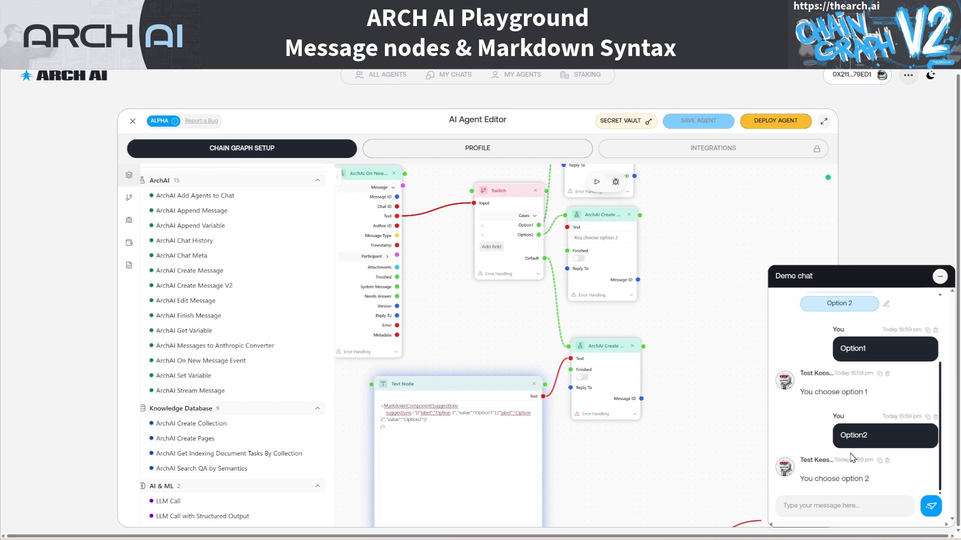
Send "hello" in the demo chat again to get a fresh set of suggestion buttons
{"action": "left_click", "coordinate": [836, 510]}
{"action": "type", "text": "hello"}
{"action": "key", "text": "Return"}
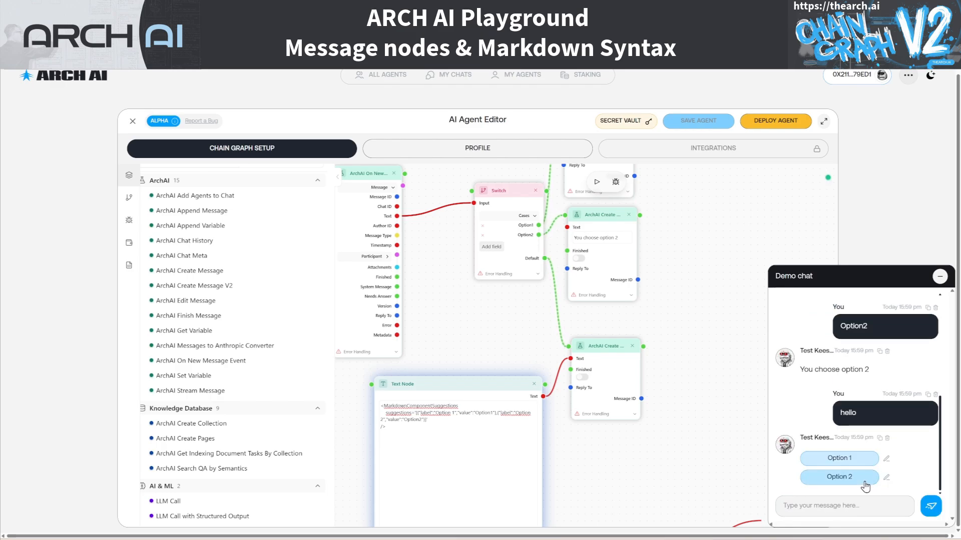
{"action": "left_click_drag", "start_coordinate": [591, 465], "coordinate": [607, 473]}
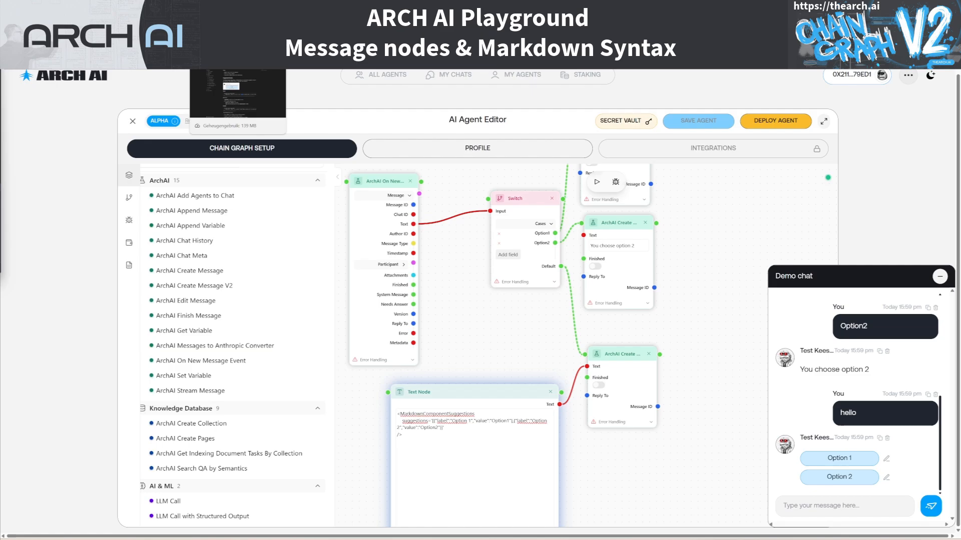
Review the Suggestion Buttons parameters and example in the ARCH AI documentation, and switch to the Markdown syntax guide's ordered lists section
{"action": "left_click", "coordinate": [225, 26]}
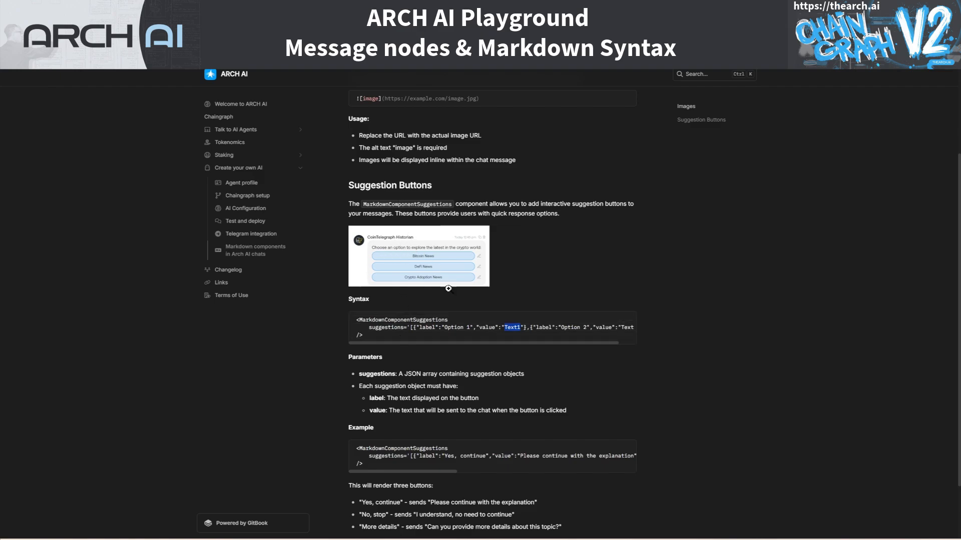
{"action": "scroll", "coordinate": [439, 434], "scroll_direction": "down", "scroll_amount": 1}
{"action": "scroll", "coordinate": [439, 433], "scroll_direction": "down", "scroll_amount": 1}
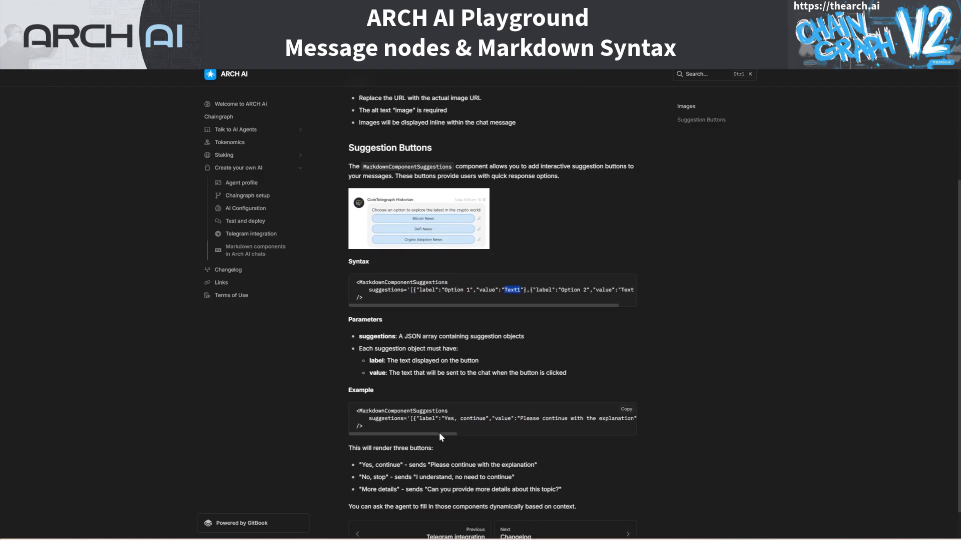
{"action": "scroll", "coordinate": [420, 426], "scroll_direction": "down", "scroll_amount": 2}
{"action": "scroll", "coordinate": [424, 360], "scroll_direction": "up", "scroll_amount": 4}
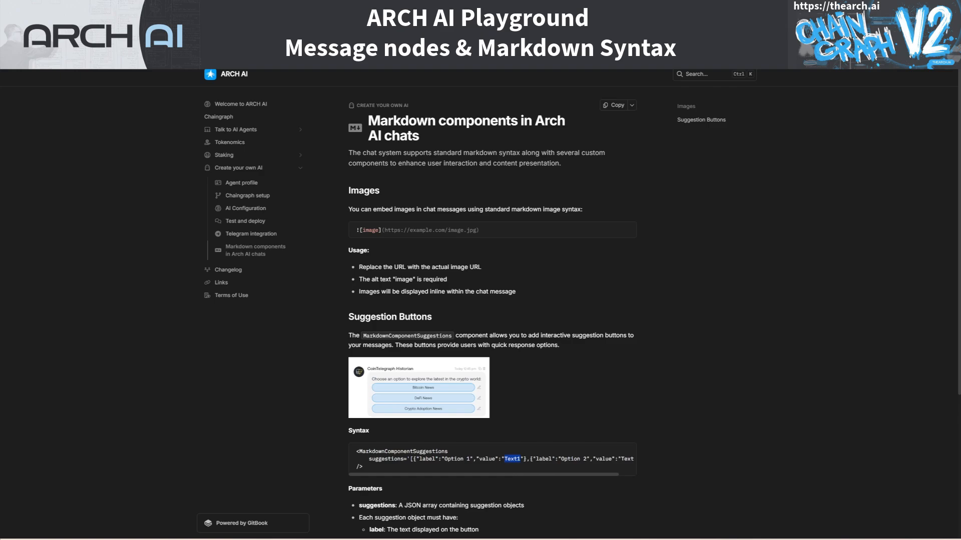
{"action": "left_click", "coordinate": [299, 41]}
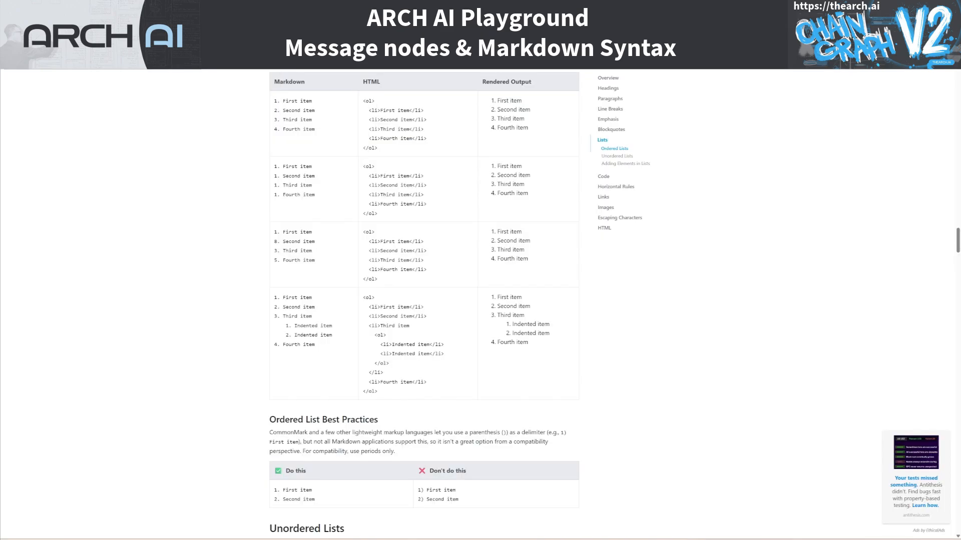